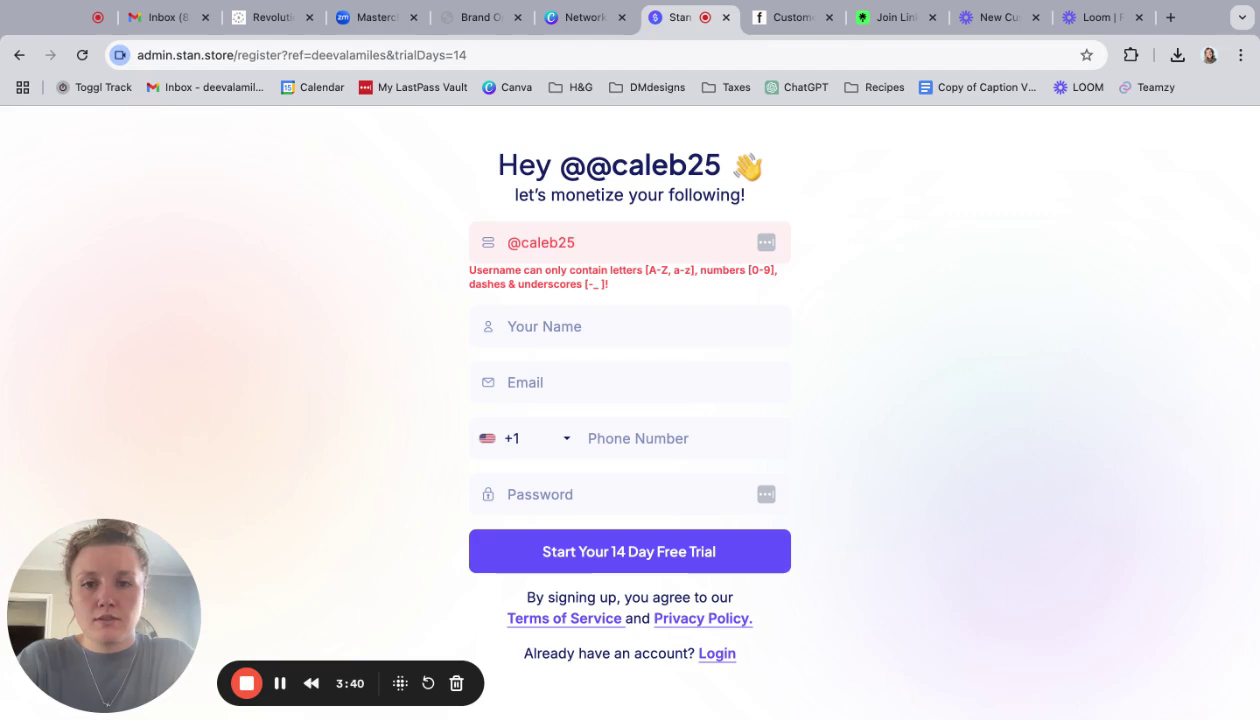
- Replace the invalid username with a valid one and enter the account holder's full name
key("BackSpace")
key("BackSpace")
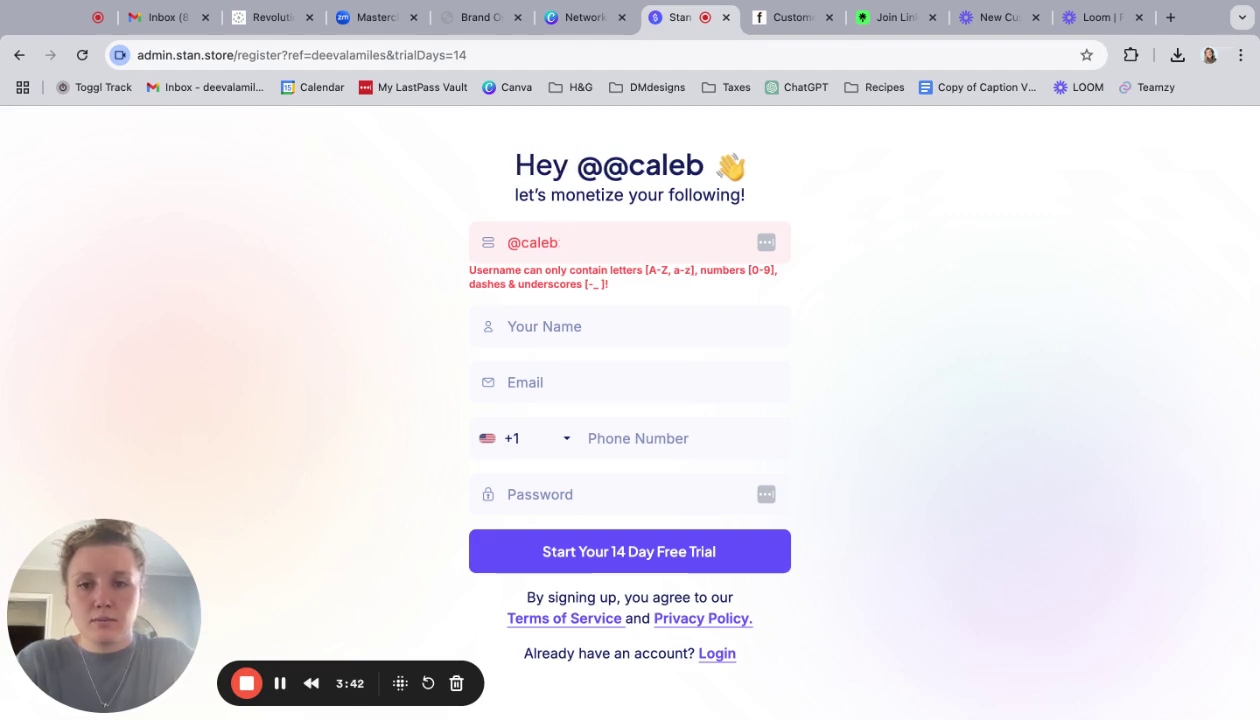
key("BackSpace")
key("BackSpace")
key("BackSpace")
key("BackSpace")
key("BackSpace")
key("BackSpace")
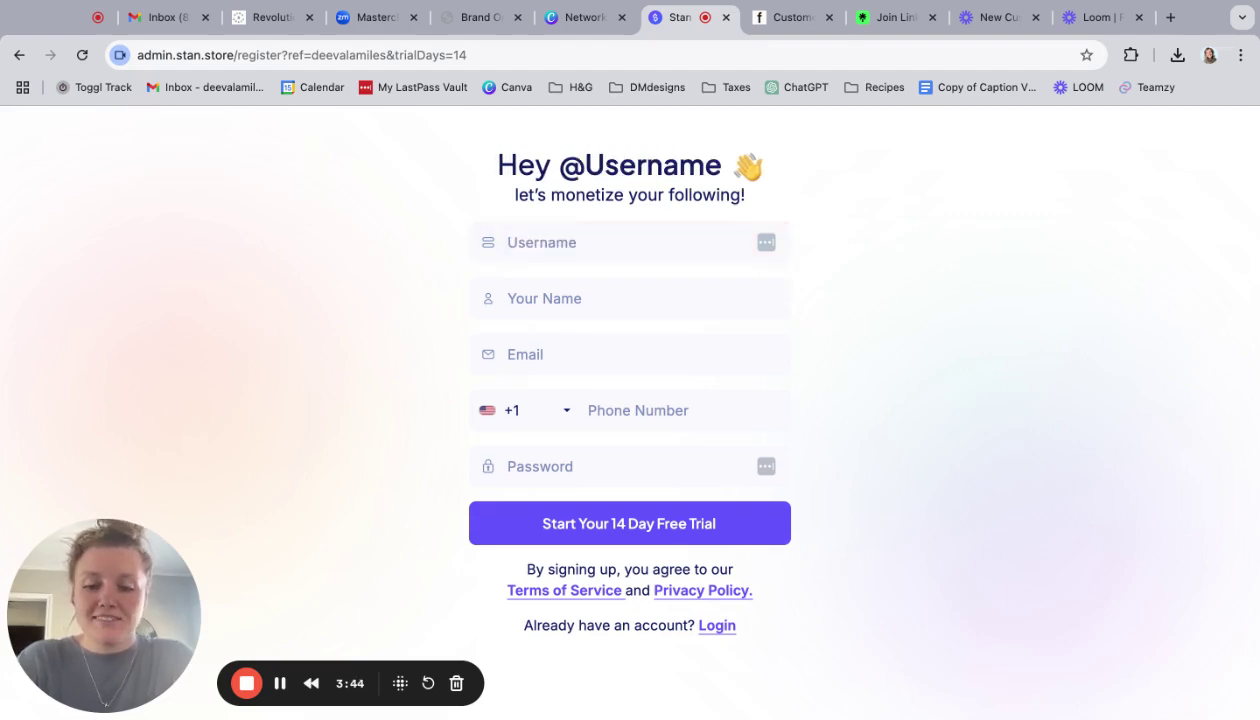
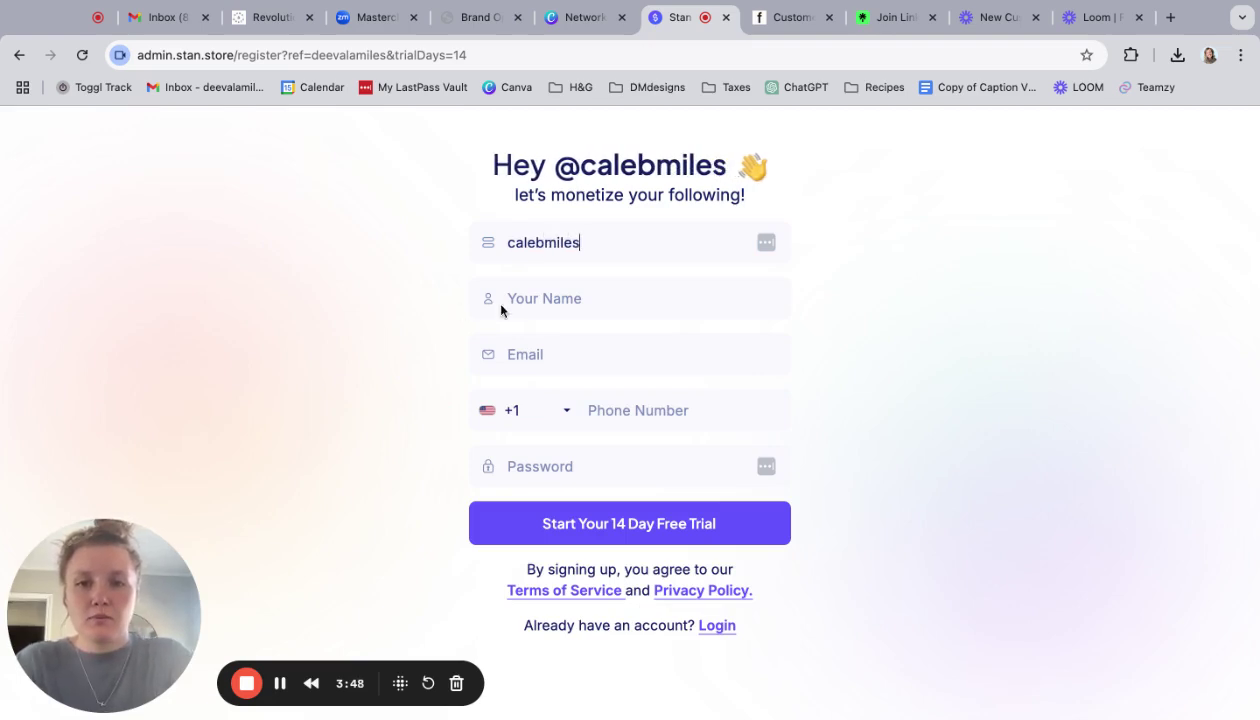
left_click(500, 305)
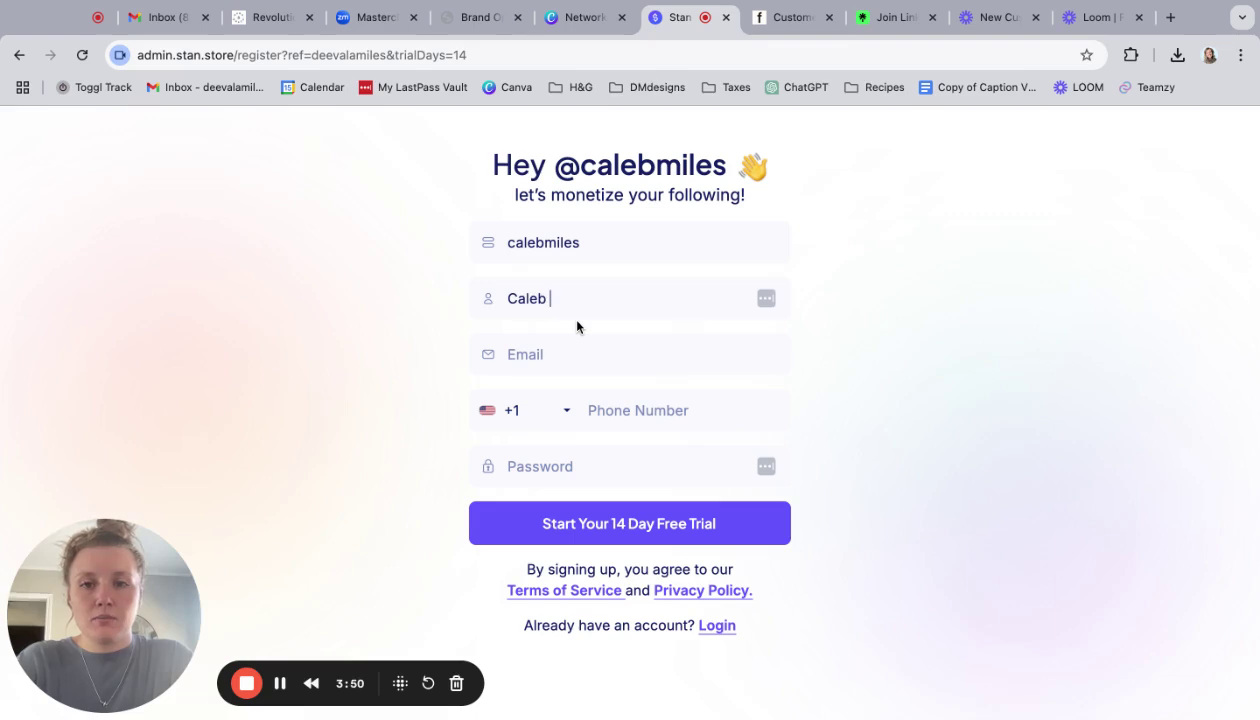
- Fill in the suggested e-mail address and the phone number, correcting its last digits
key("Tab")
type("cale")
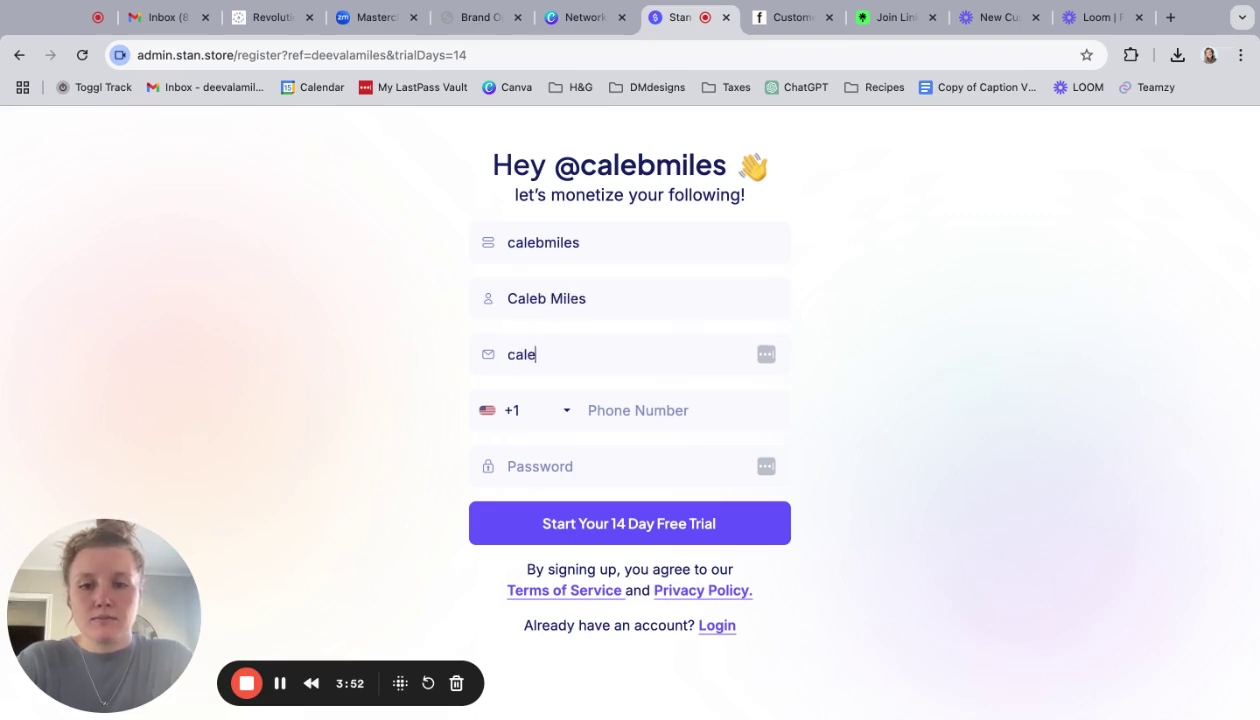
left_click(602, 404)
left_click(573, 416)
left_click(615, 411)
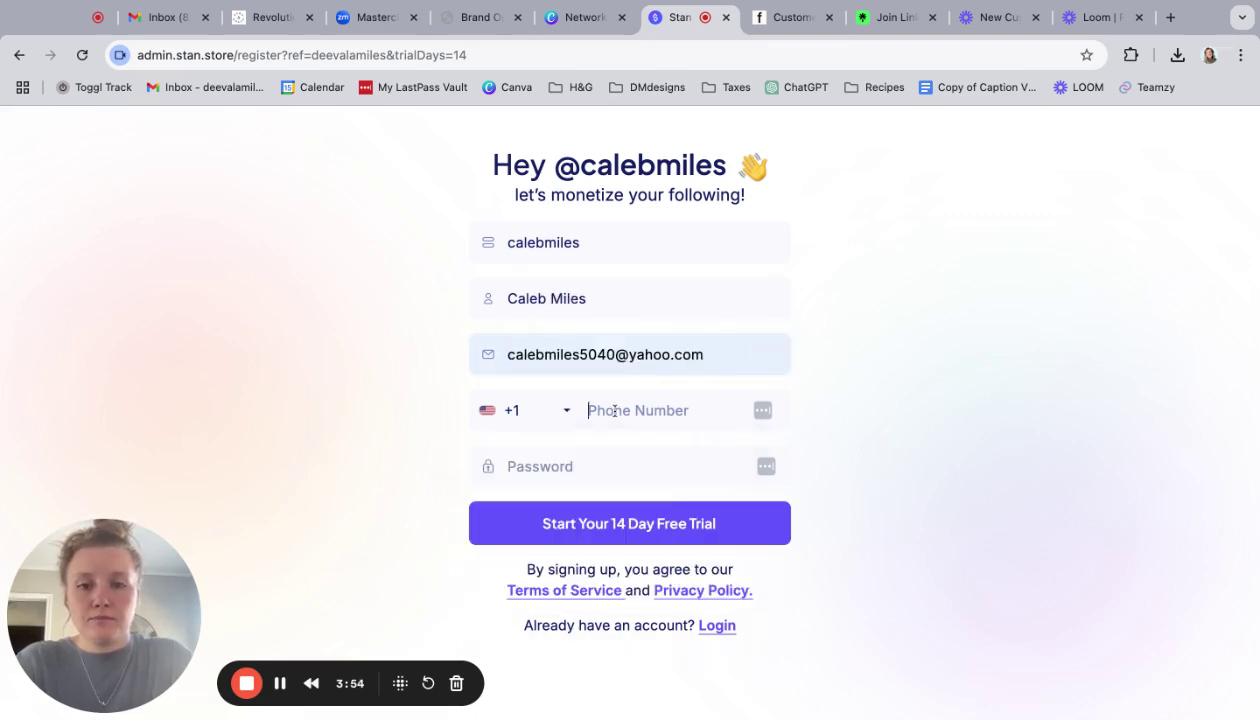
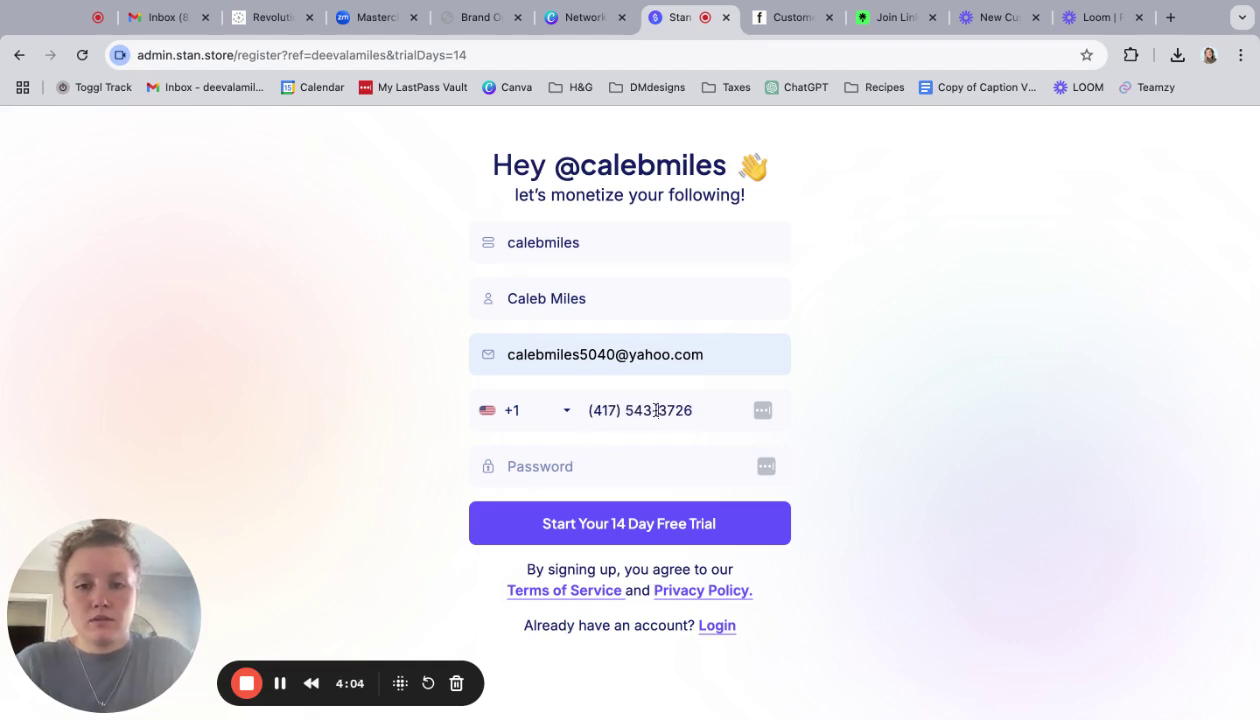
double_click(657, 410)
key("BackSpace")
key("BackSpace")
key("BackSpace")
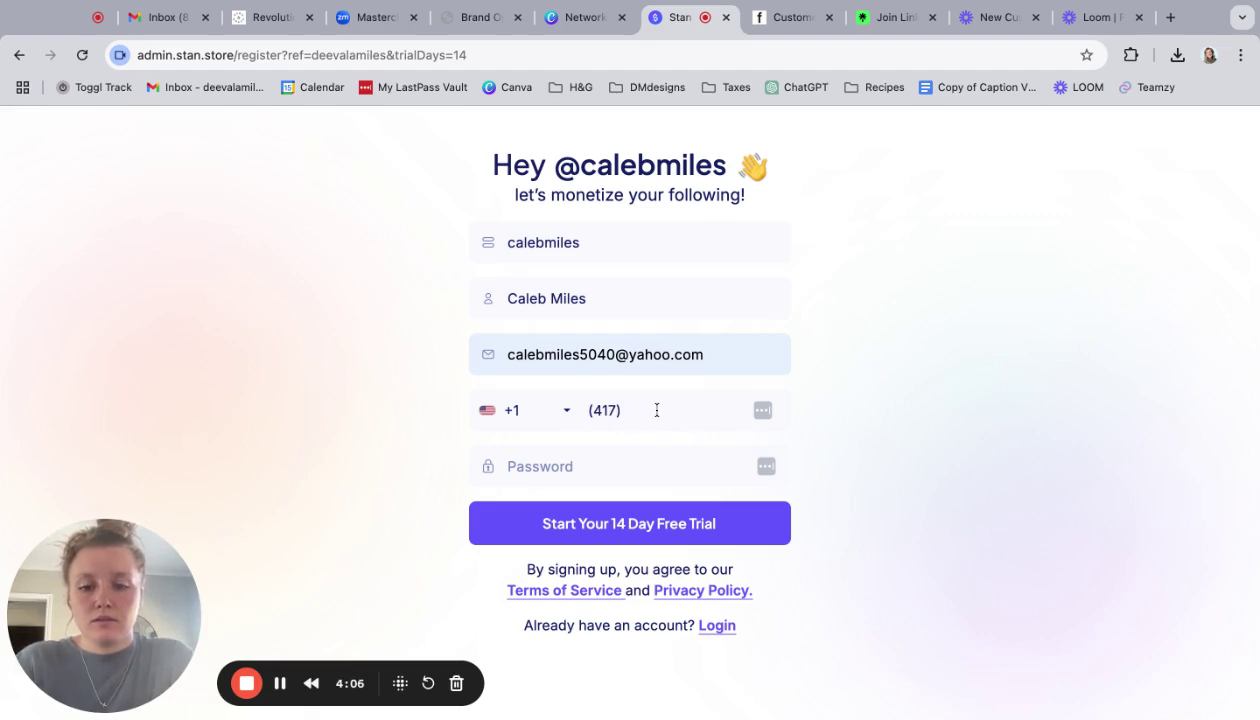
type("543-1234")
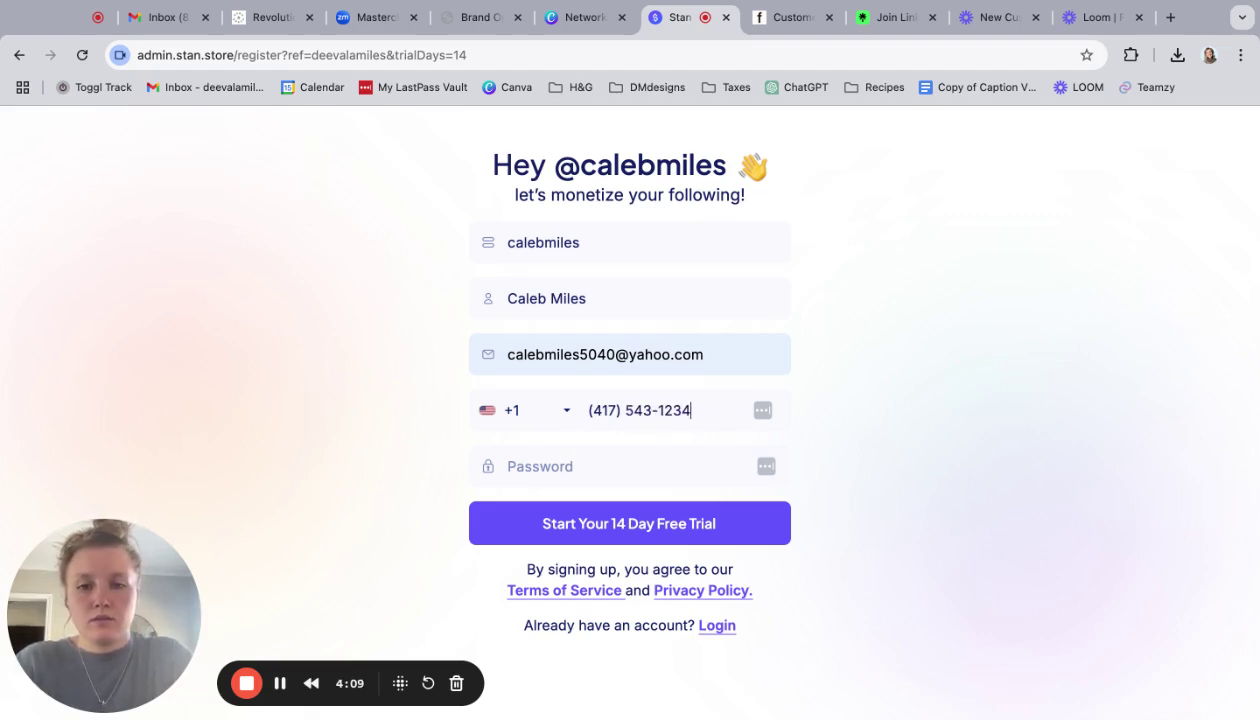
- Enter the account password
left_click(622, 475)
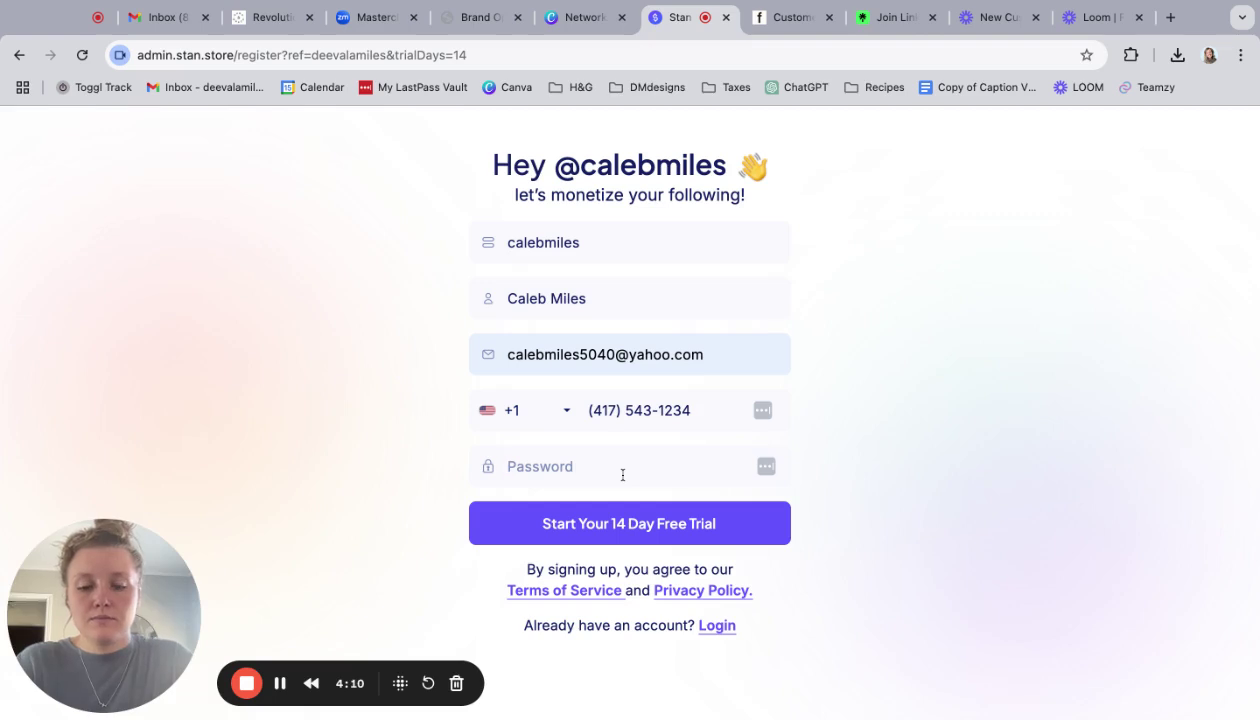
type("•")
key("BackSpace")
type("••")
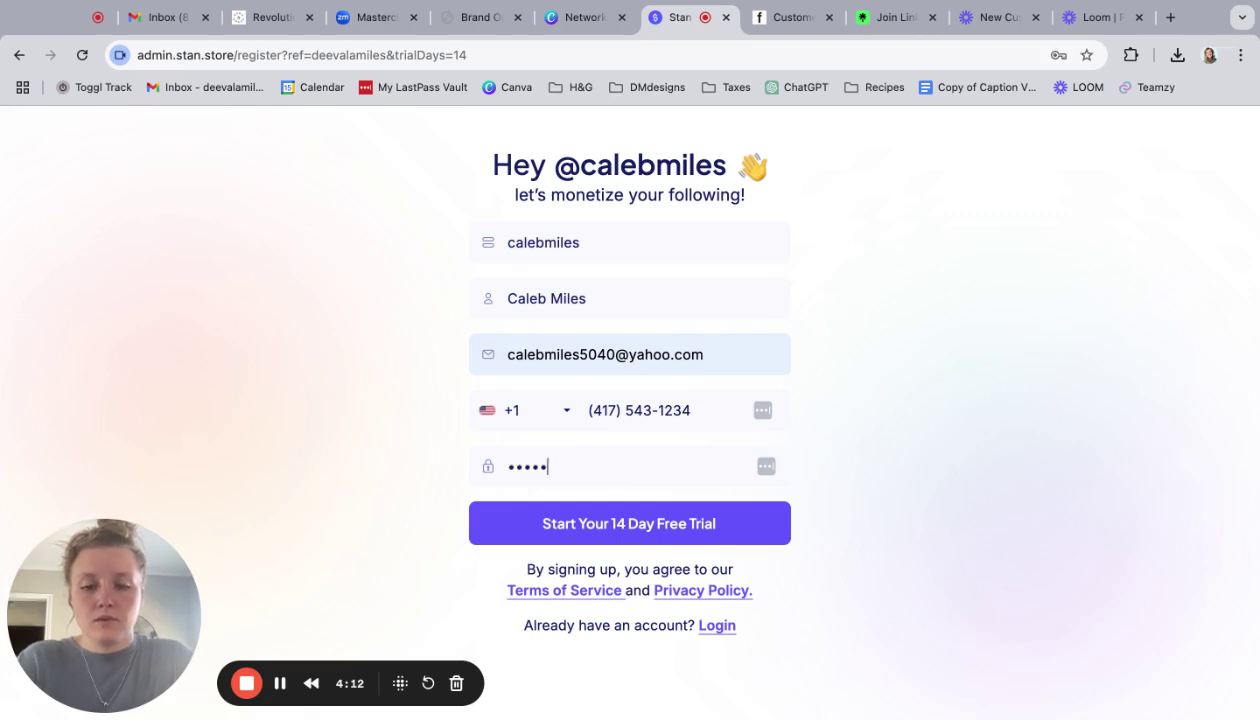
type("••••••••")
- Submit the account details and review the Monthly $29/mo plan and payment page
left_click(624, 528)
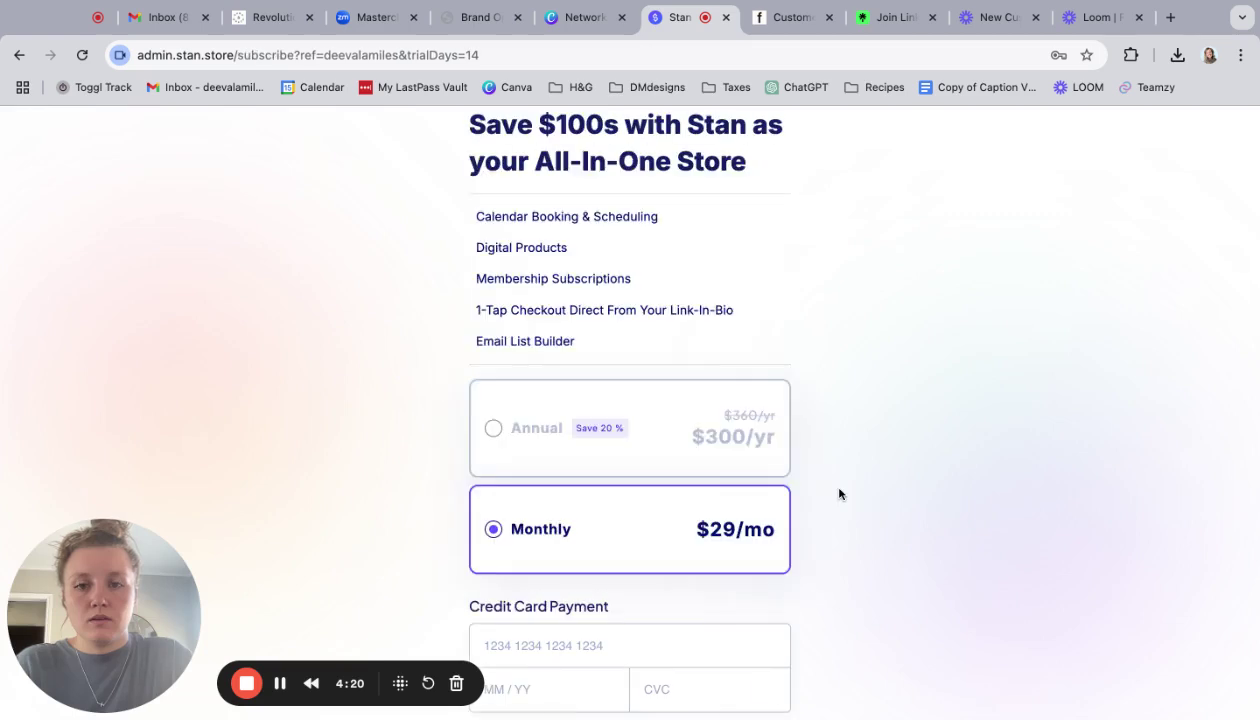
scroll(839, 474, "down", 1)
scroll(840, 469, "up", 1)
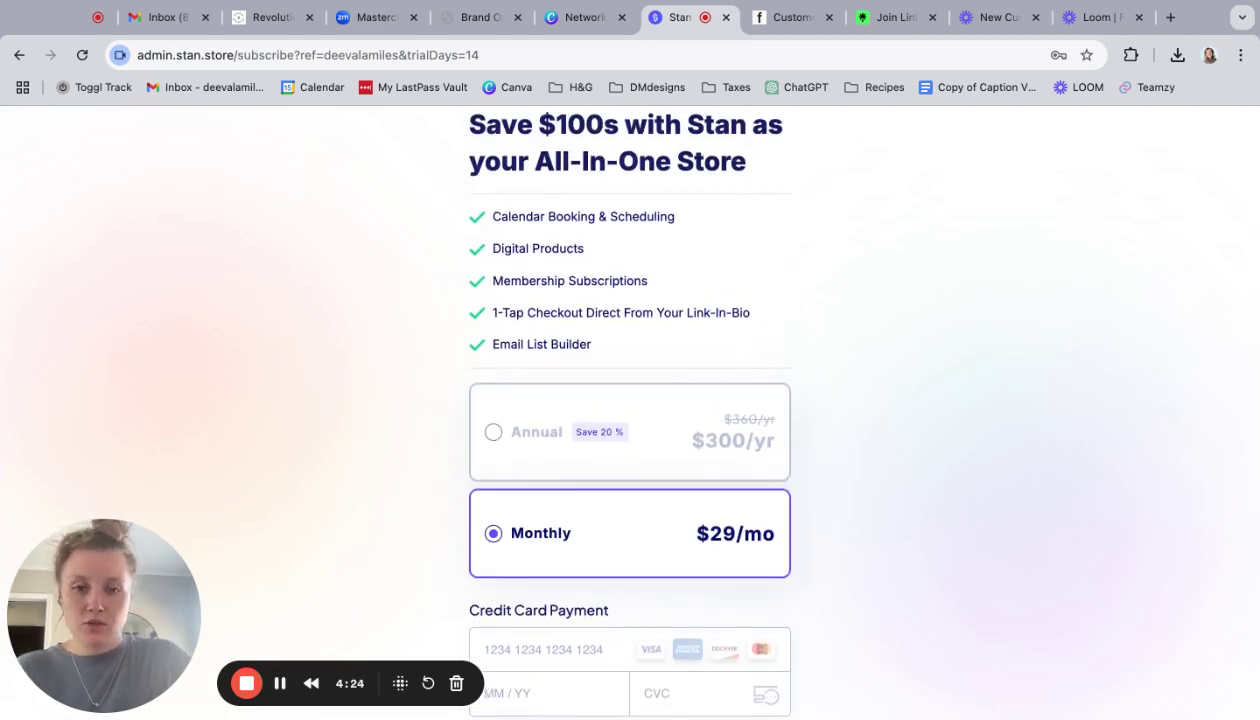
scroll(658, 447, "down", 1)
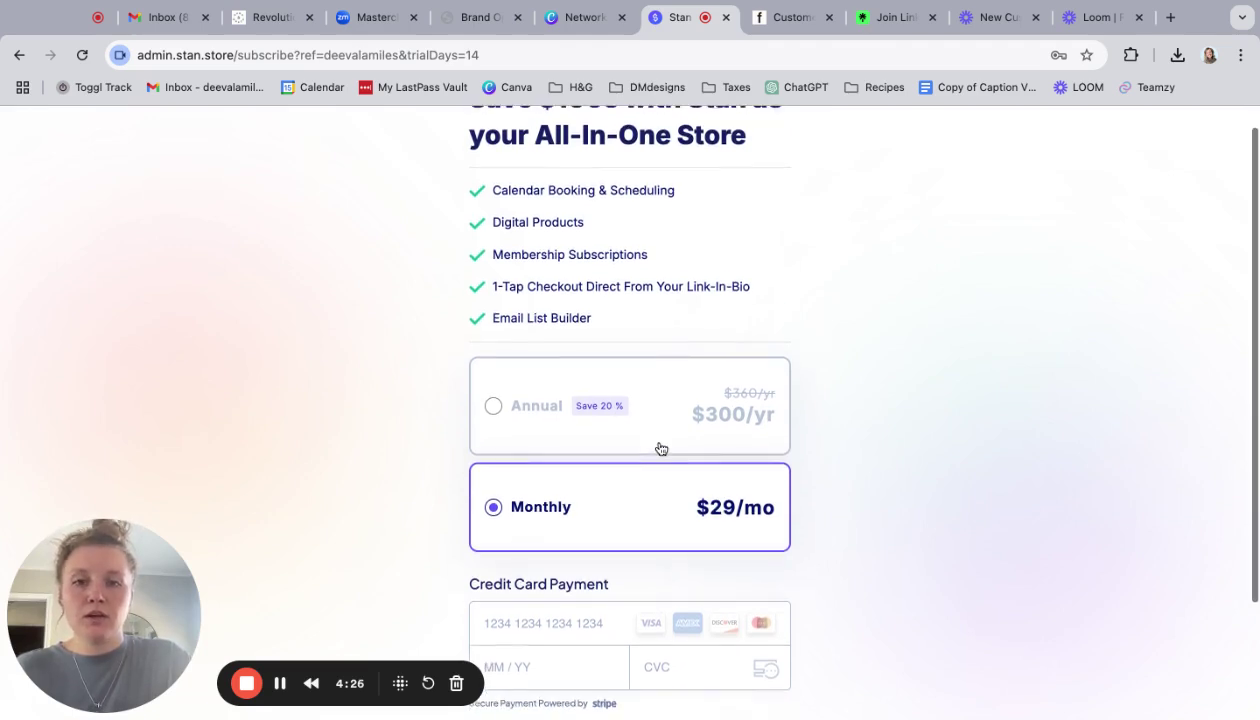
scroll(658, 449, "down", 3)
scroll(670, 405, "down", 1)
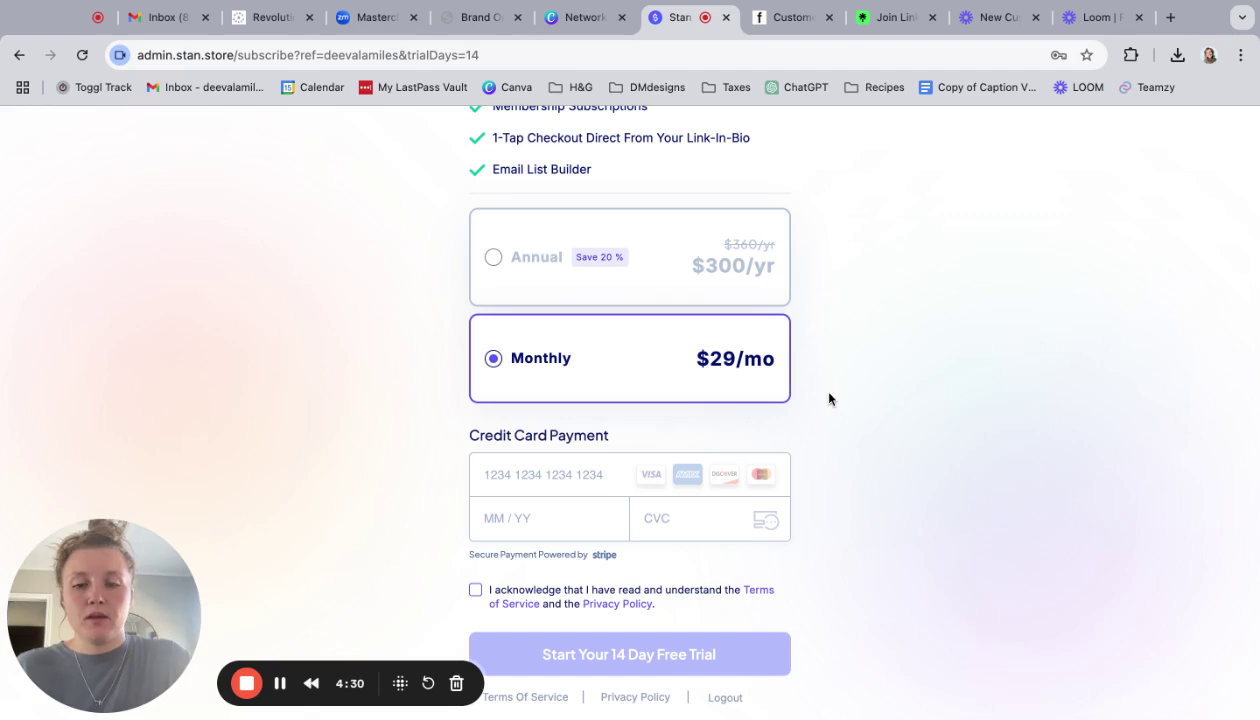
- Enter the card details, accept the terms and privacy policy, and start the 14-day free trial
left_click(502, 475)
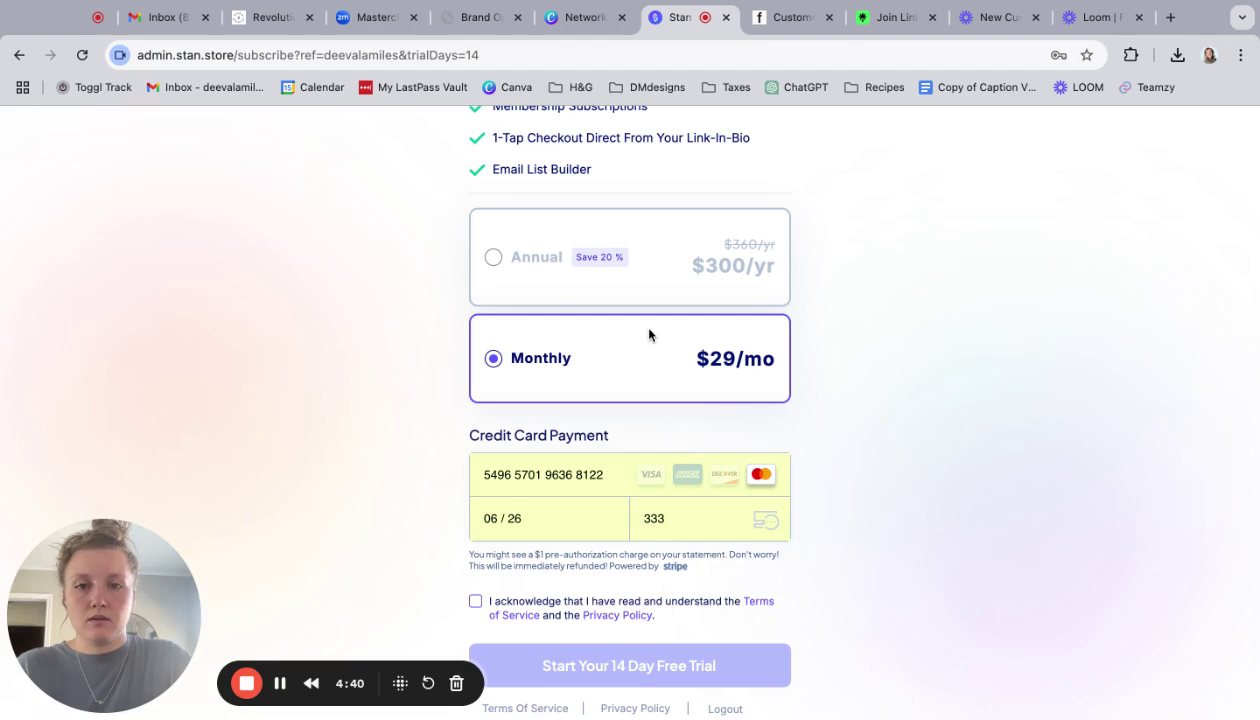
left_click(475, 601)
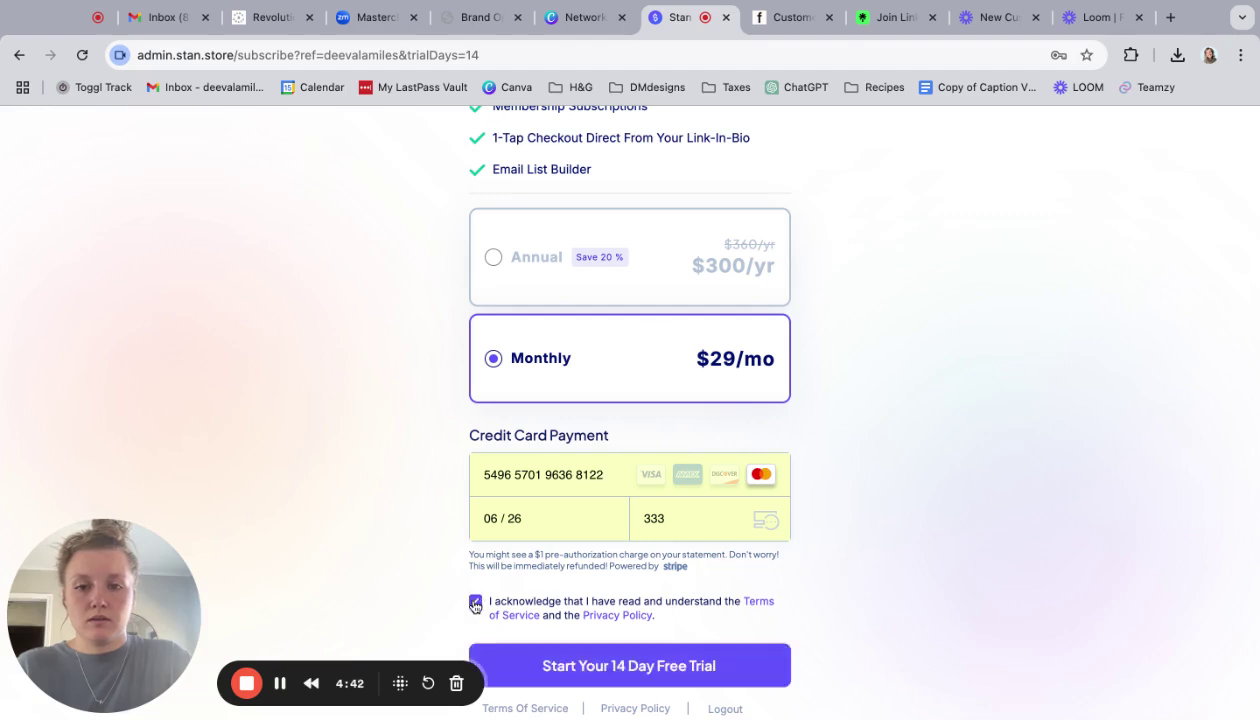
left_click(578, 665)
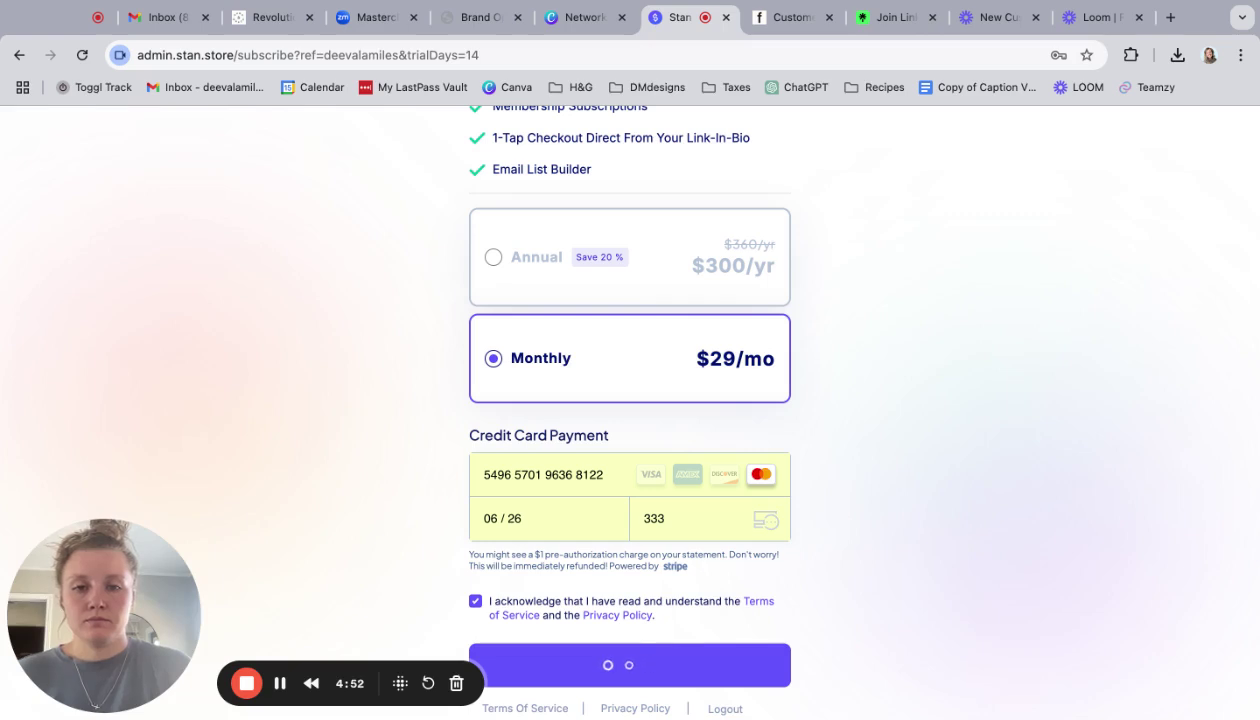
scroll(630, 412, "up", 1)
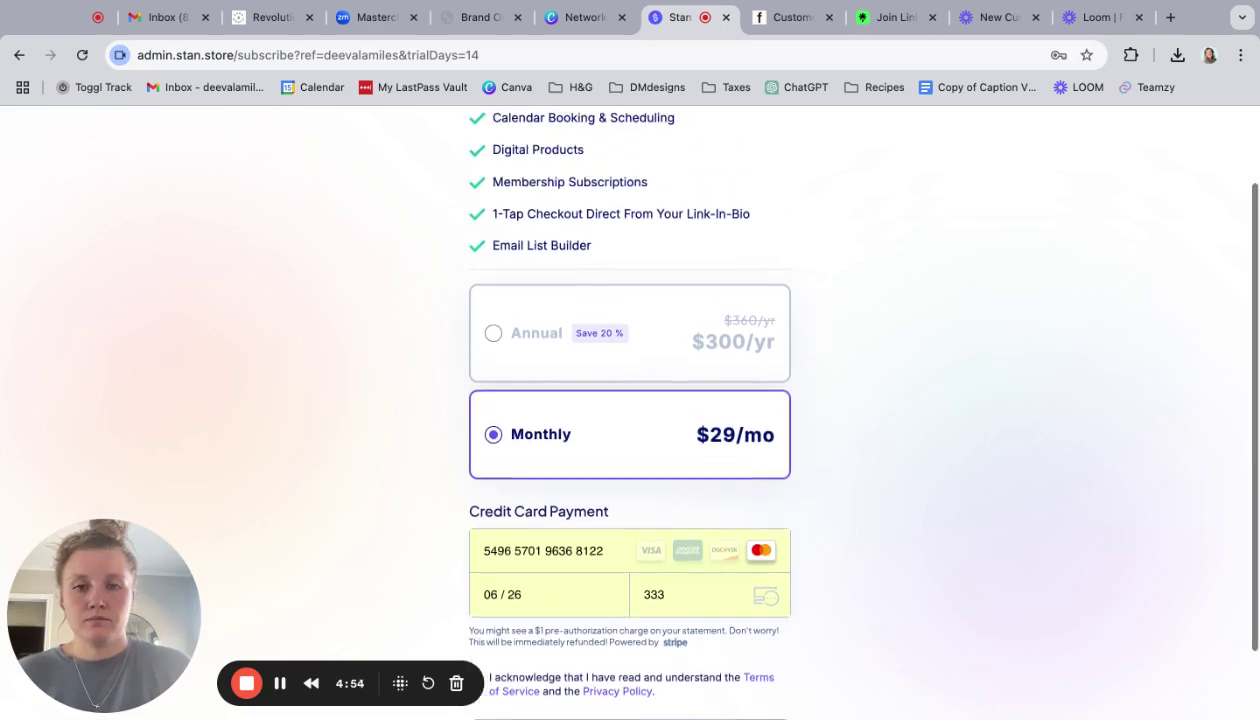
scroll(630, 412, "up", 1)
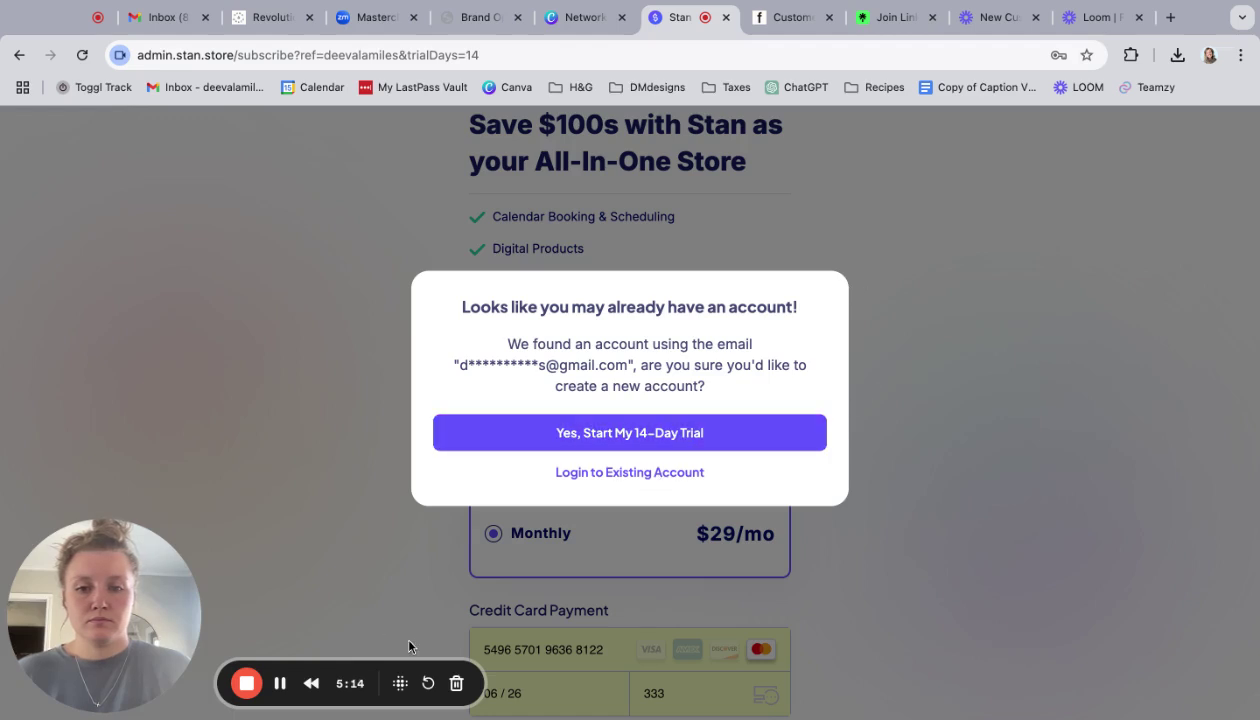
- Choose 'Yes, Start My 14-Day Trial' in the existing-account warning dialog
left_click(19, 57)
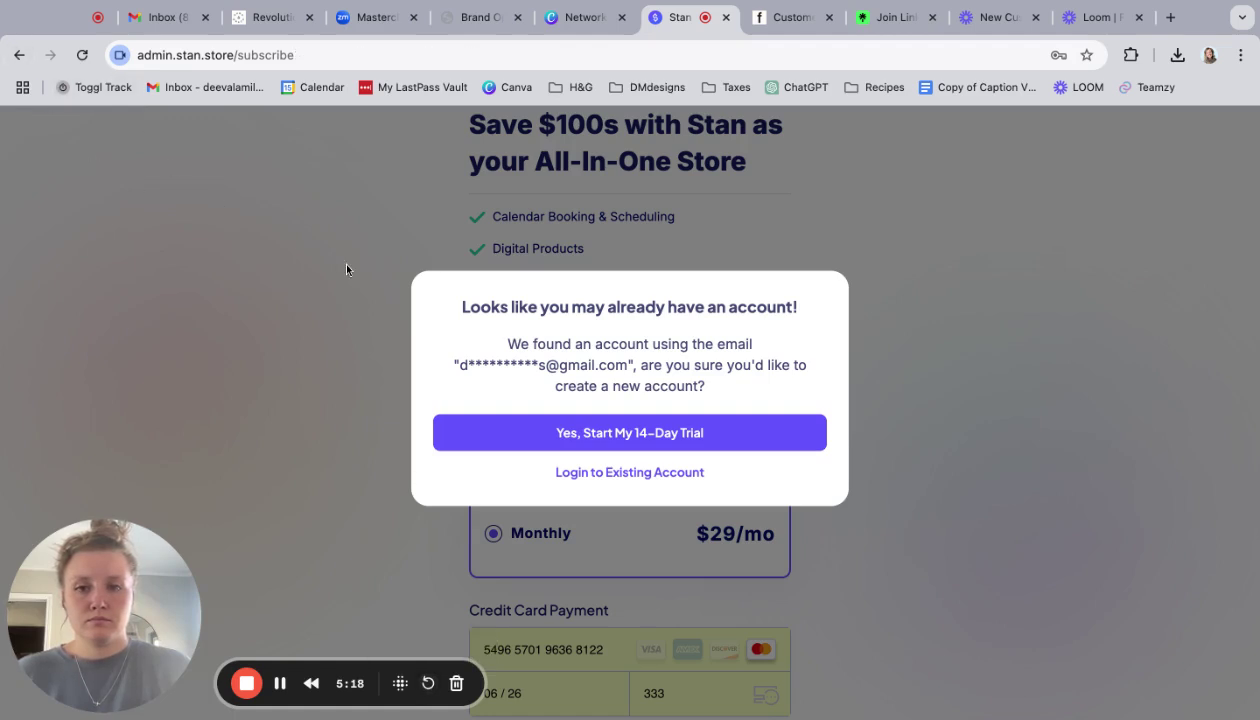
left_click(600, 433)
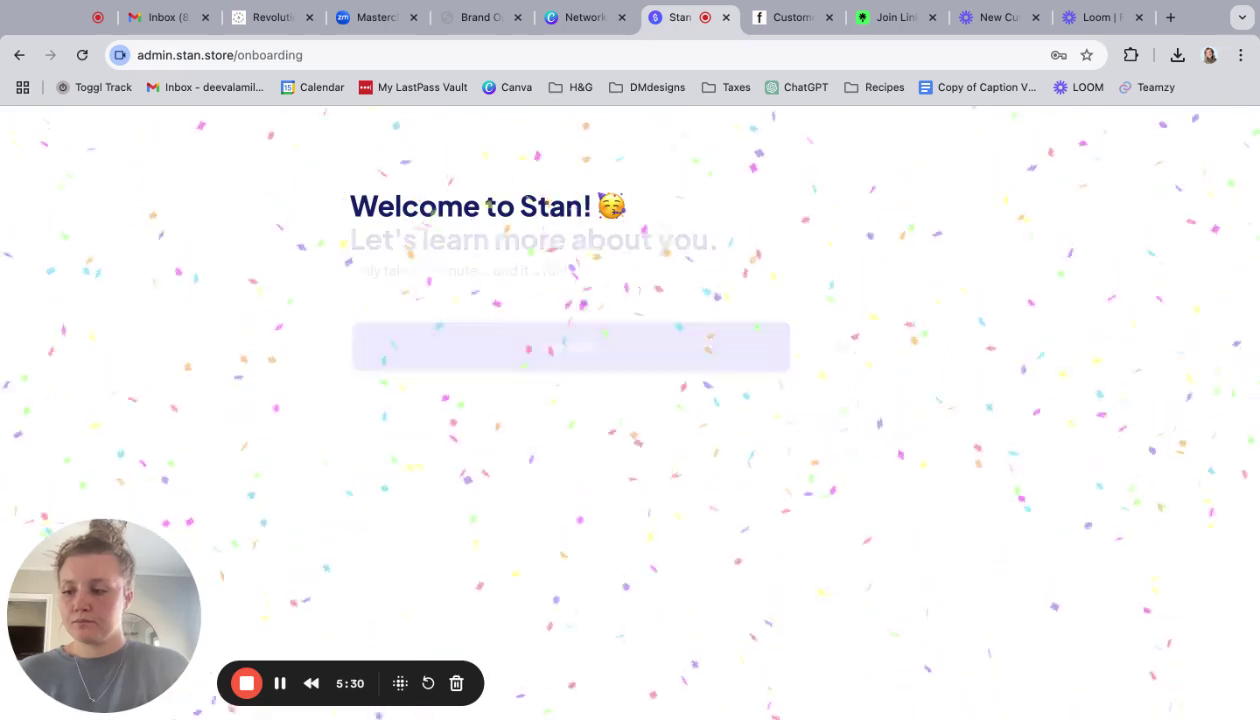
- Begin onboarding, choosing Self-Improvement as the category and 'Just starting out' for earning online
left_click(700, 349)
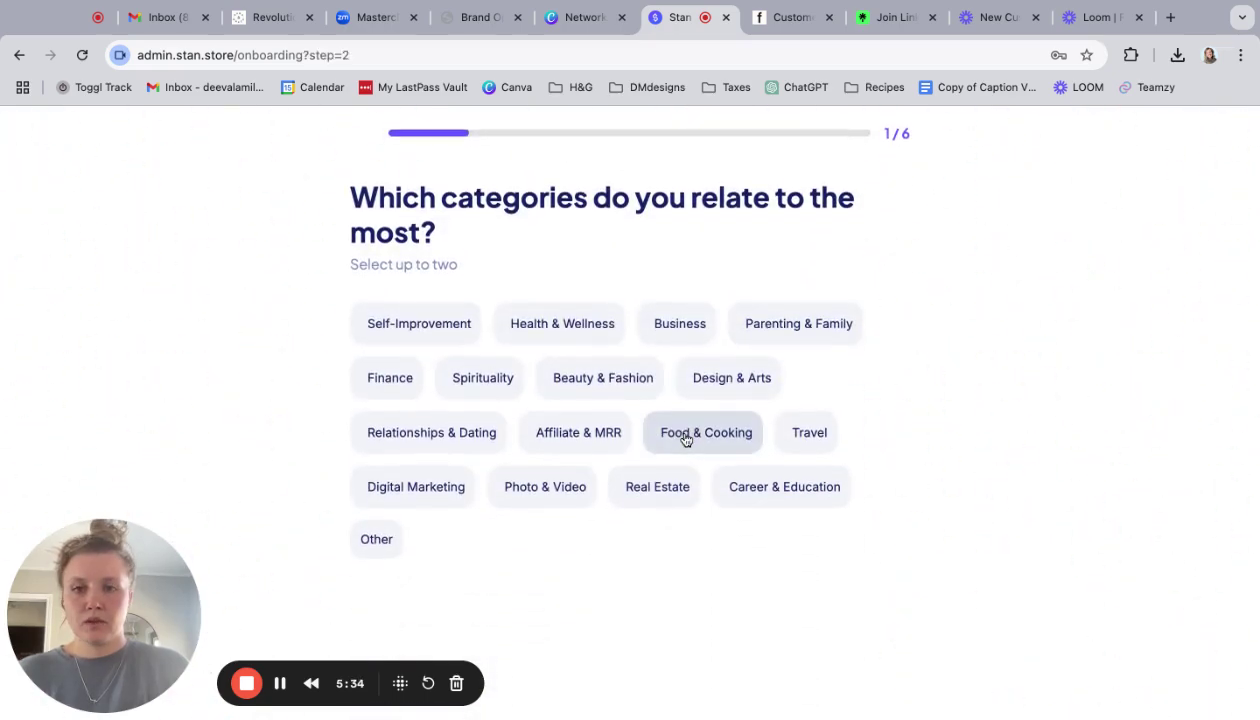
left_click(442, 338)
left_click(545, 514)
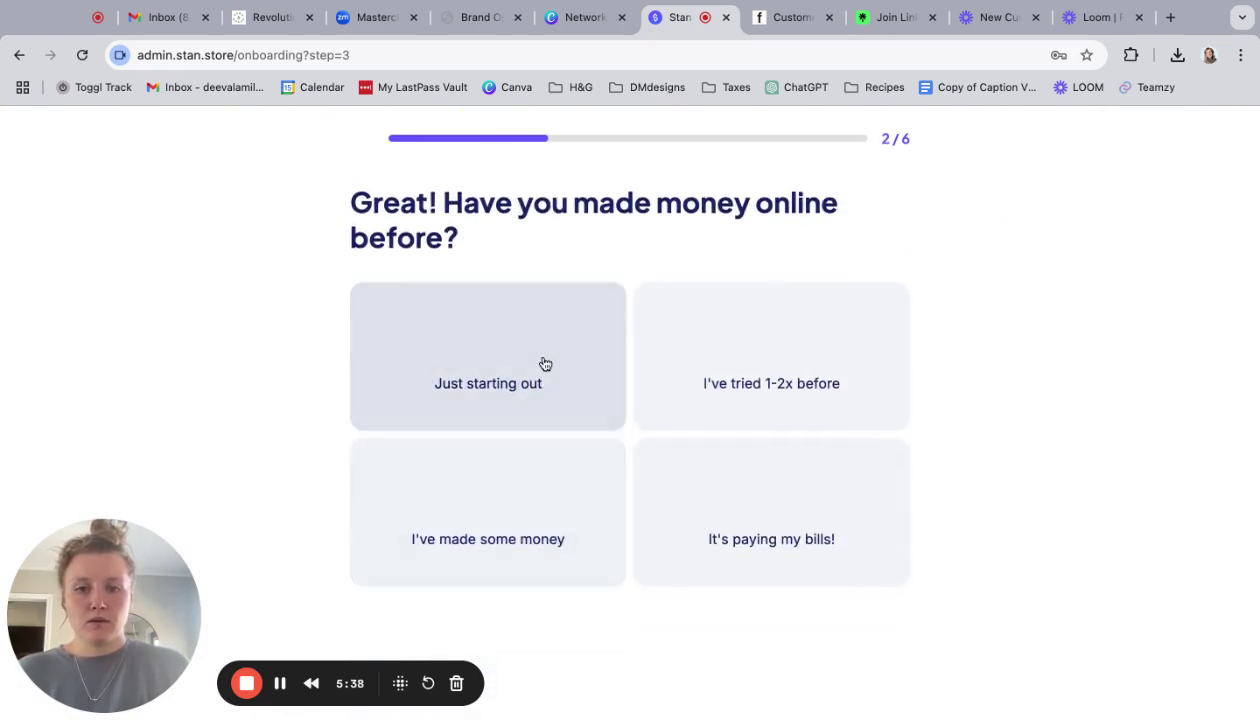
left_click(555, 363)
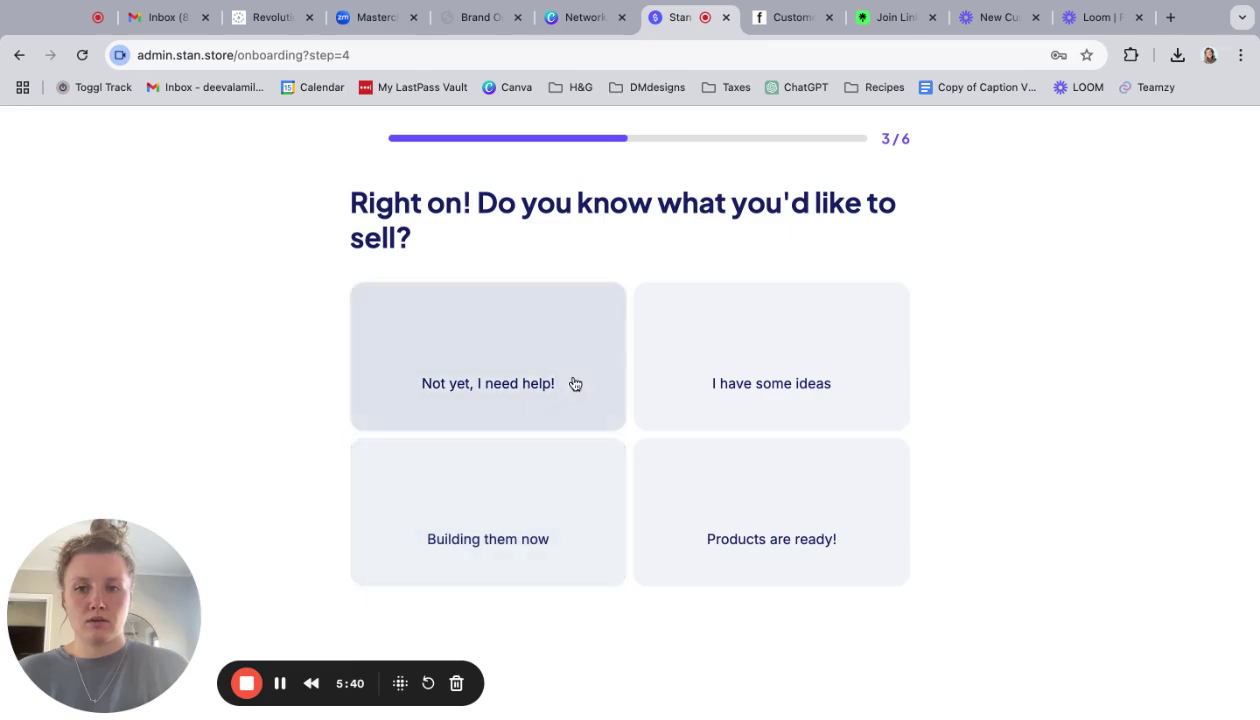
- Answer 'Not yet' twice, select Other as platform, and set 'Publish my Stan Store' as the goal
left_click(572, 379)
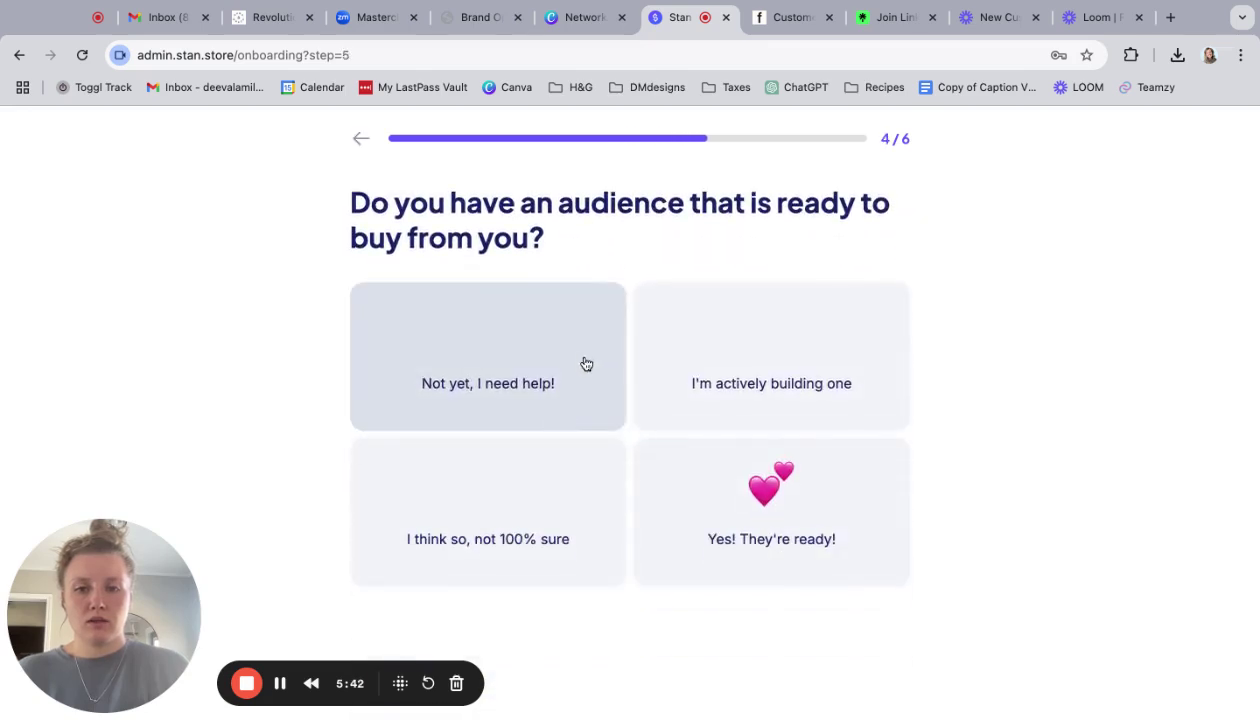
left_click(585, 363)
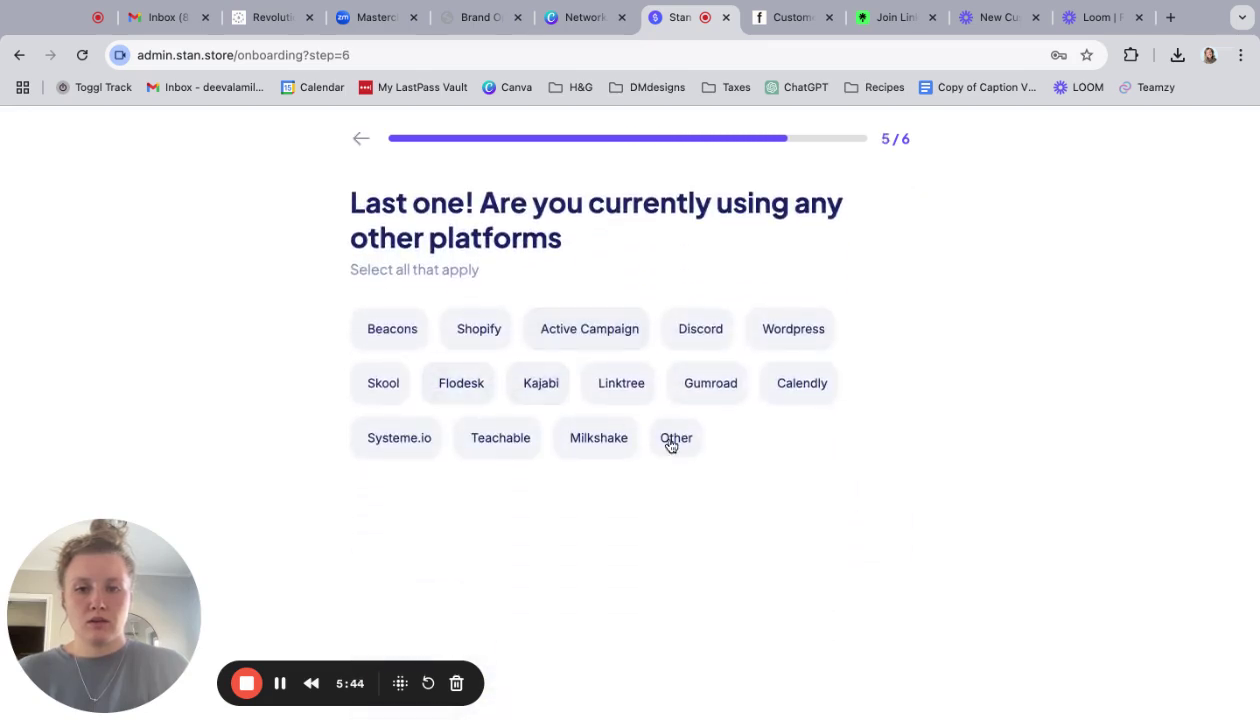
left_click(668, 443)
left_click(534, 571)
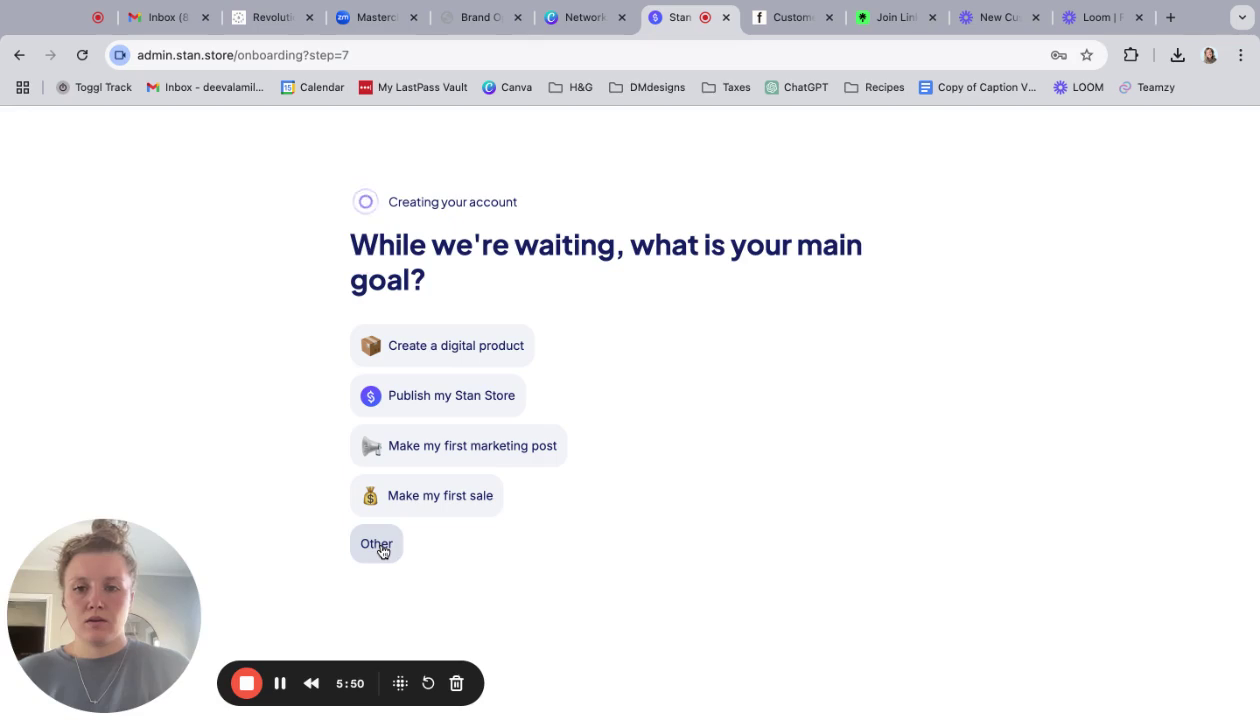
left_click(452, 400)
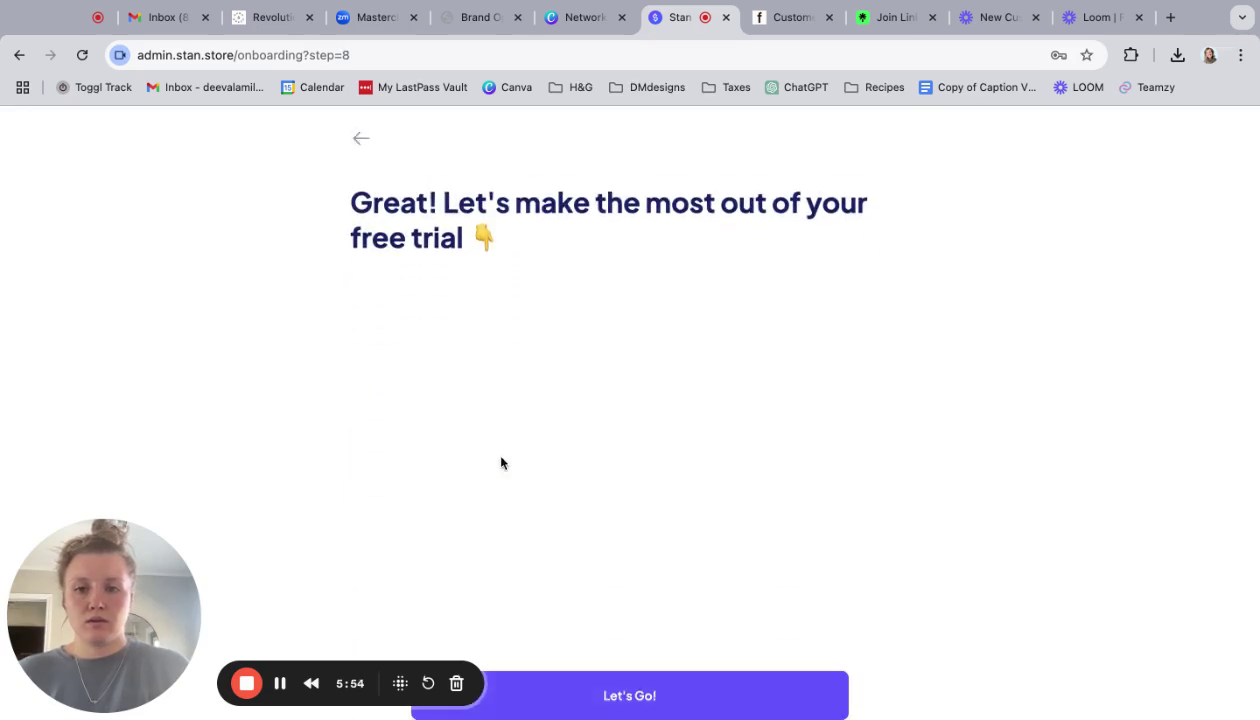
left_click(590, 700)
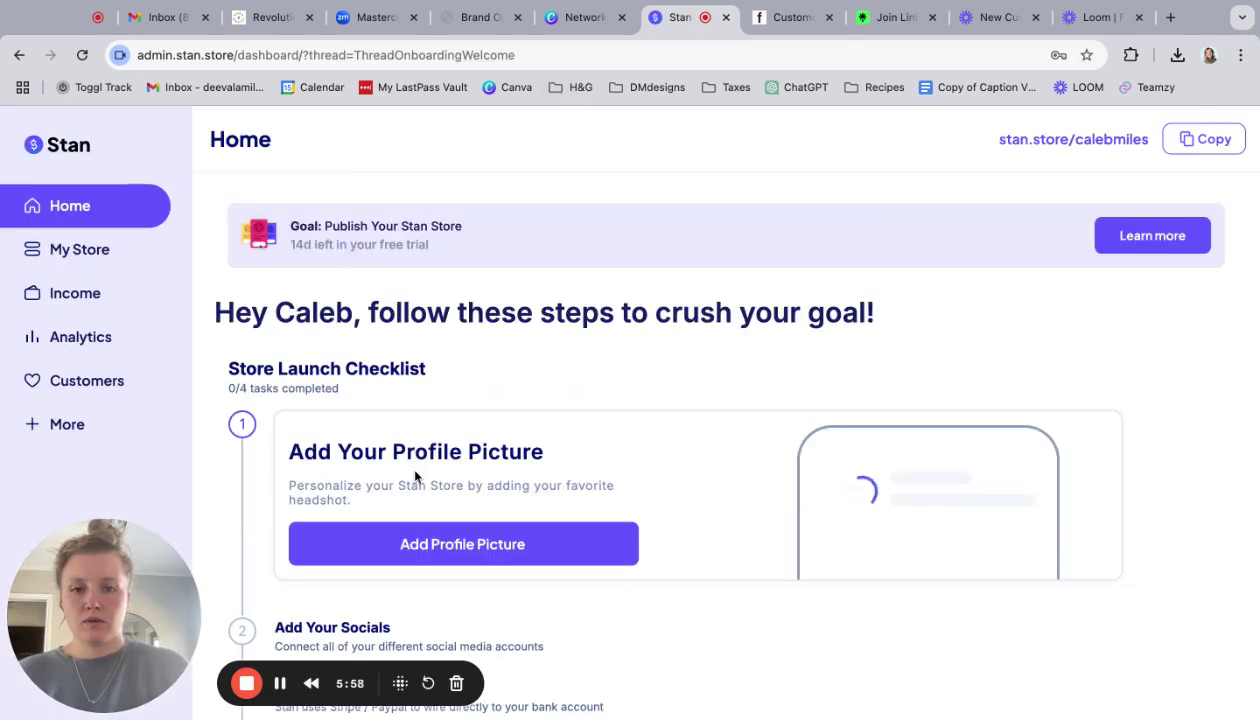
- Upload and crop a headshot photo, then confirm it as the profile picture on the checklist
scroll(443, 537, "down", 3)
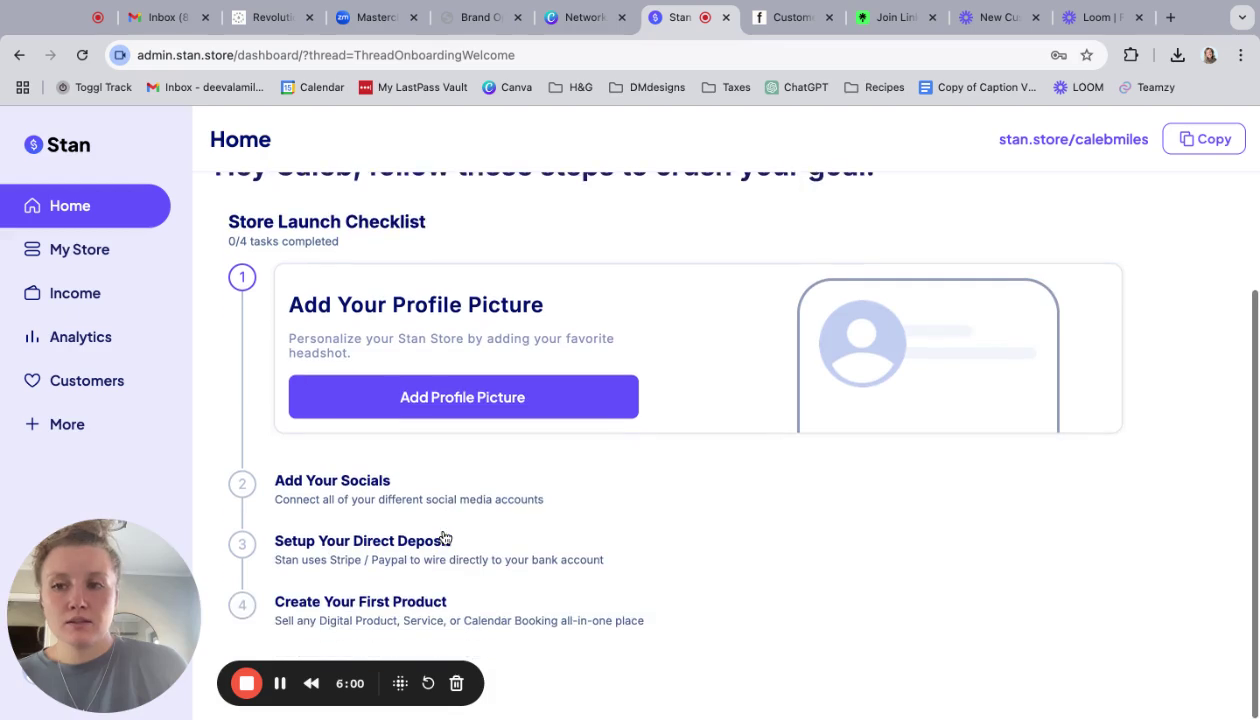
scroll(455, 527, "up", 1)
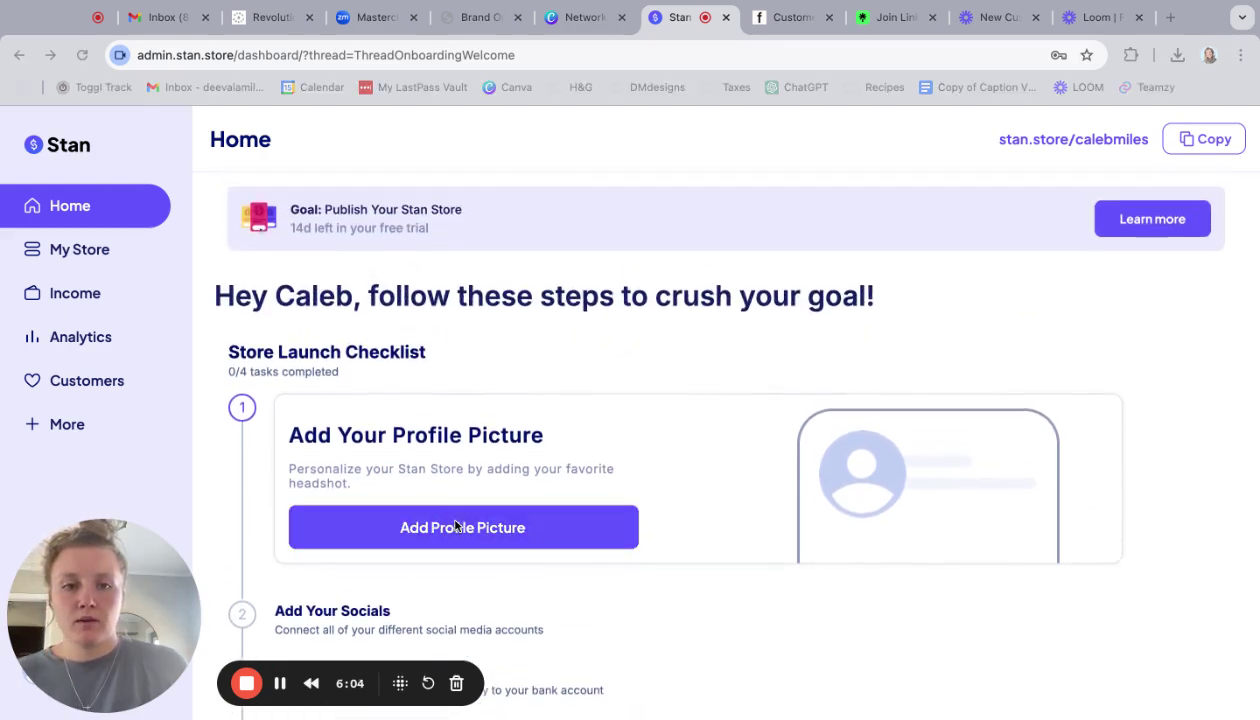
left_click(975, 682)
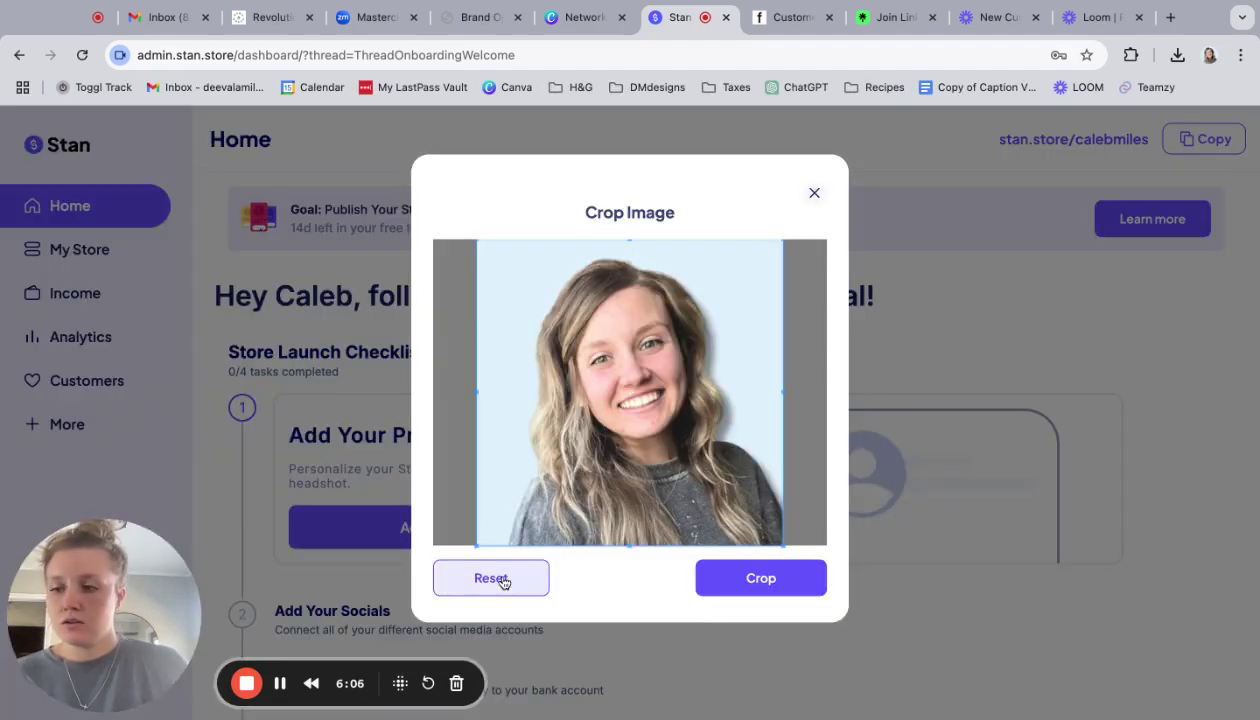
left_click(727, 583)
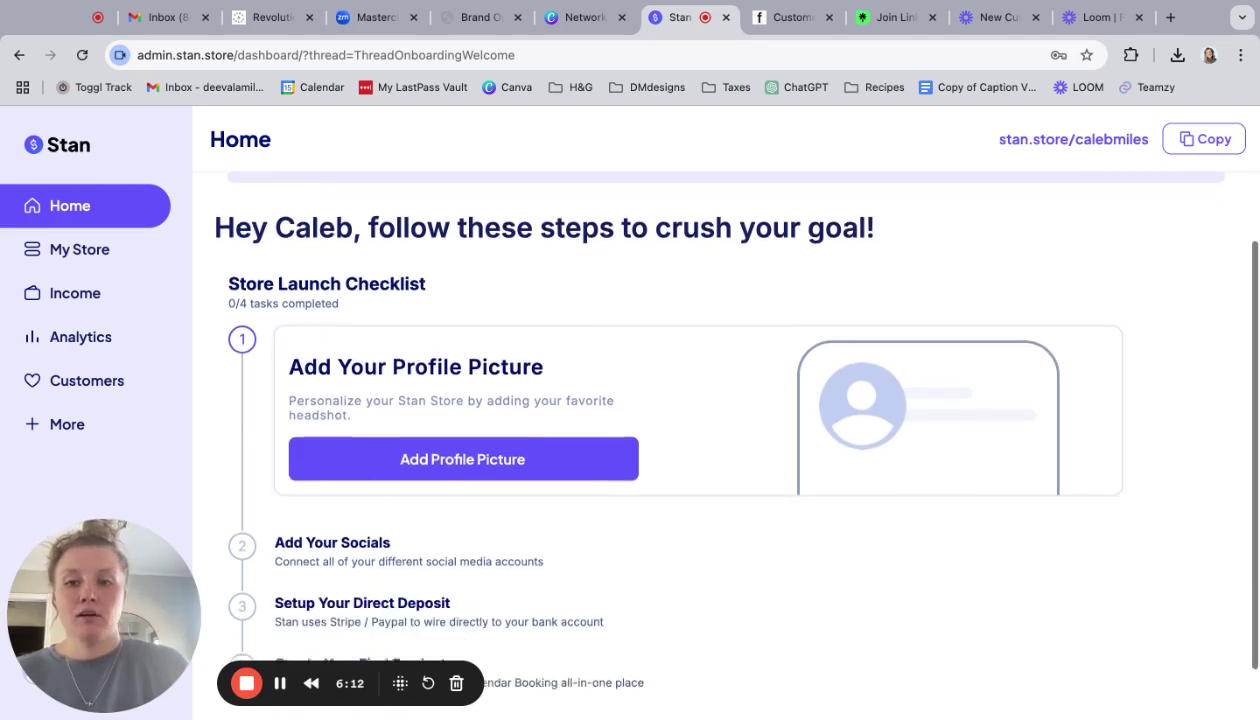
scroll(726, 424, "down", 2)
scroll(726, 428, "up", 3)
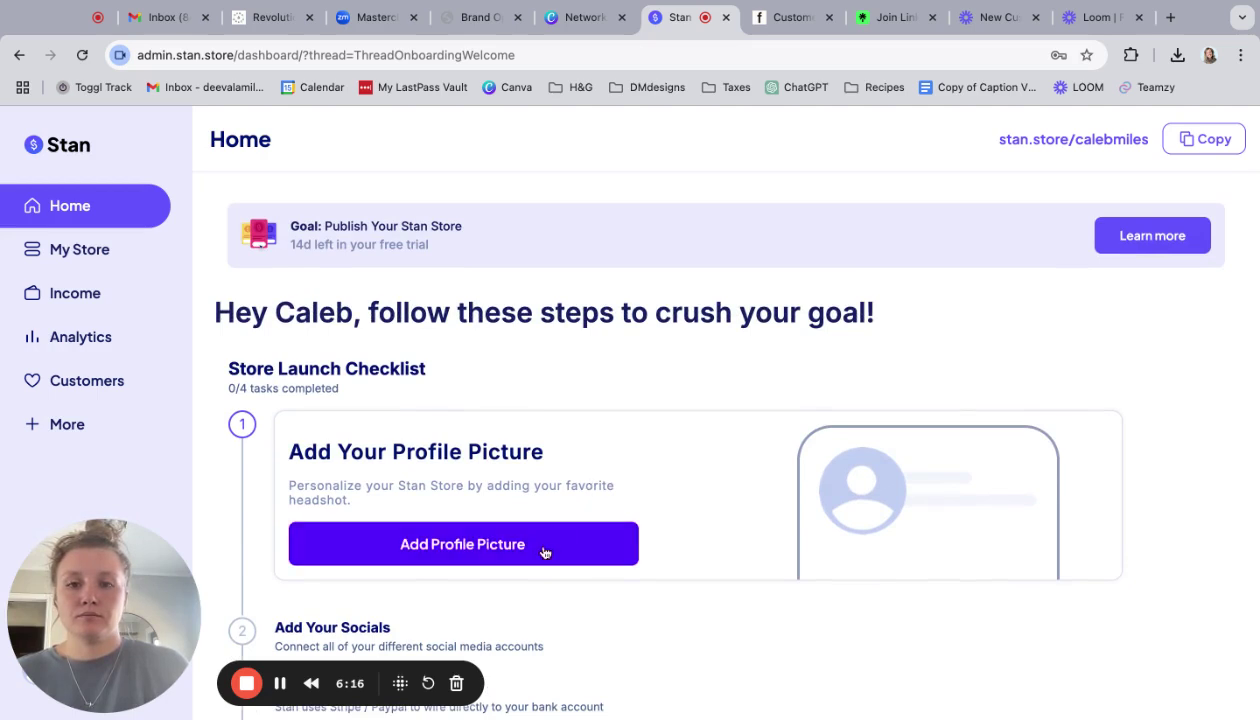
left_click(544, 552)
scroll(550, 523, "down", 1)
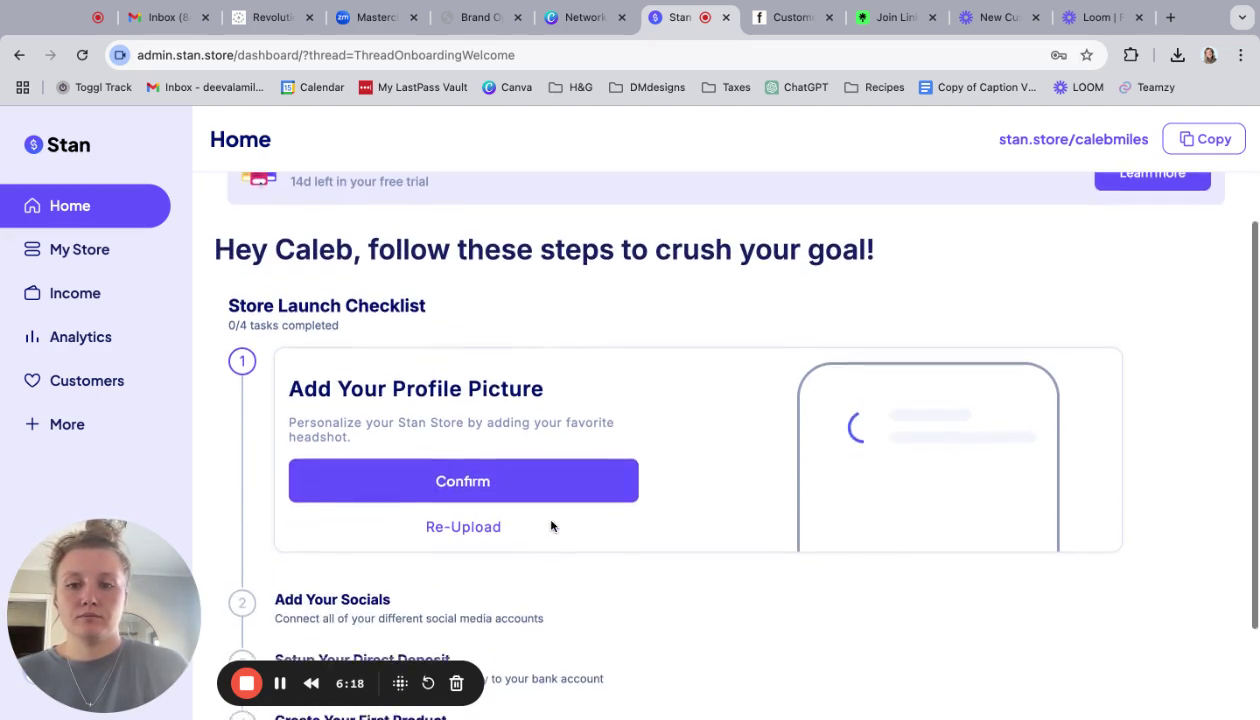
left_click(554, 478)
scroll(515, 575, "down", 2)
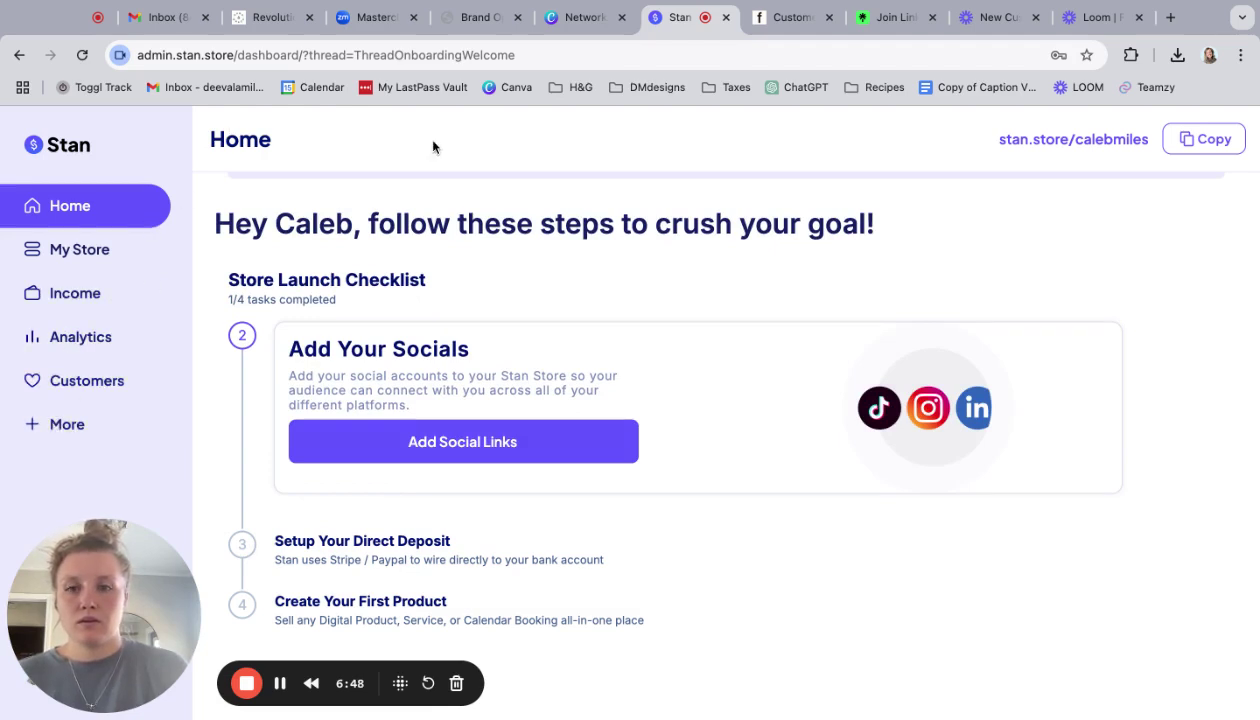
left_click(246, 688)
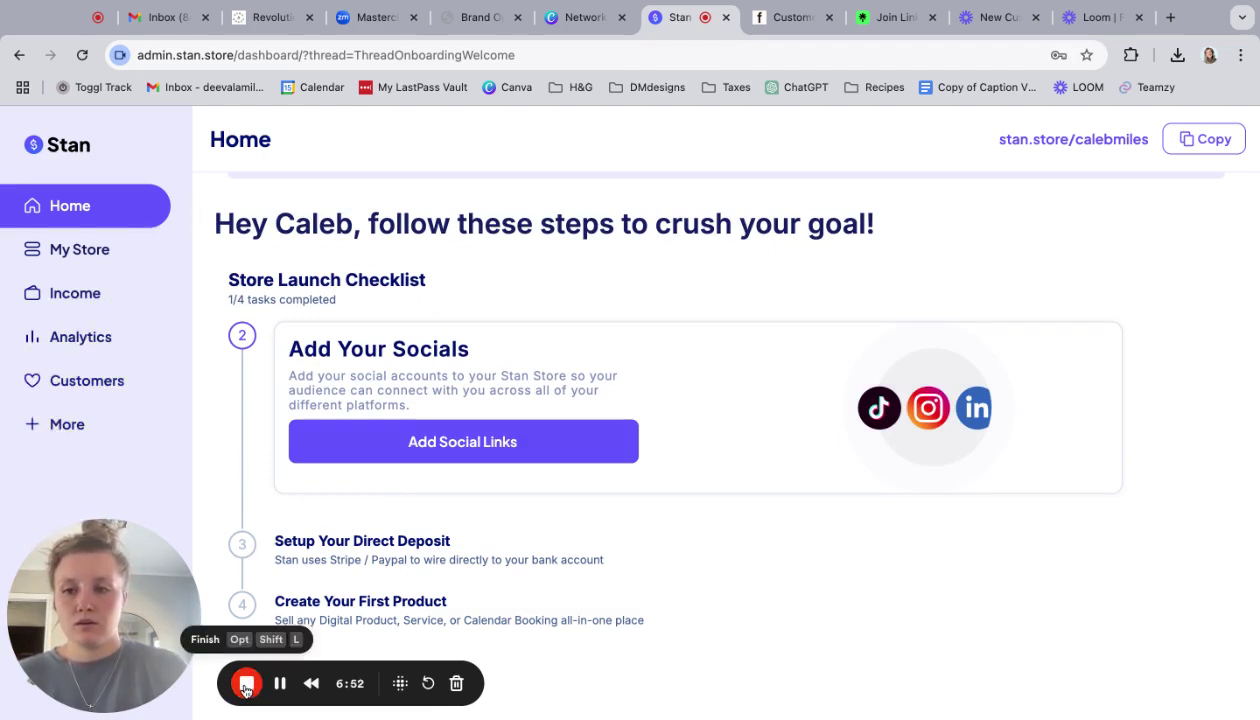